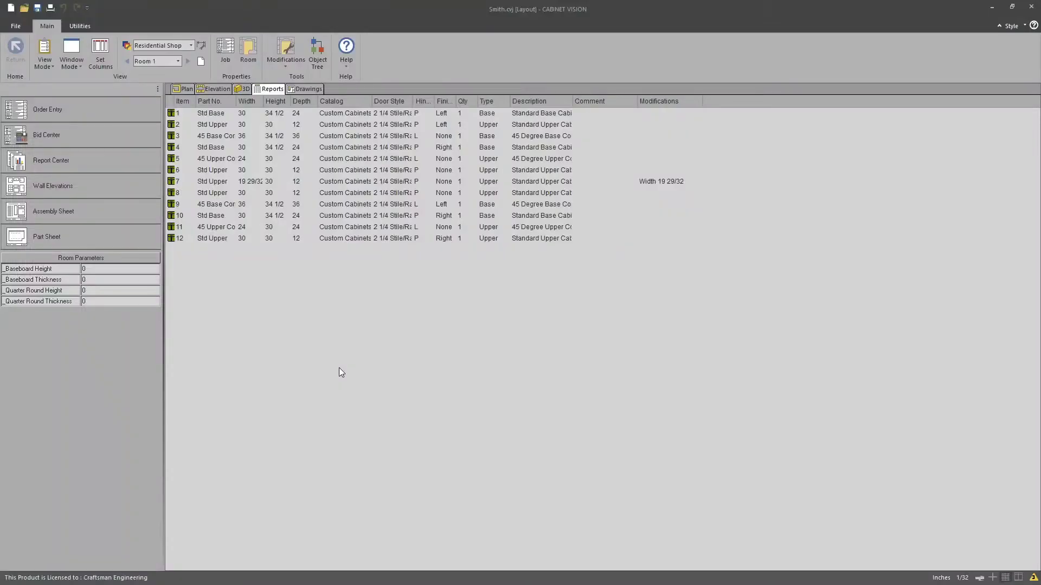
# Show the room's plan view and review the job properties of the open Smith job.
pyautogui.click(187, 90)
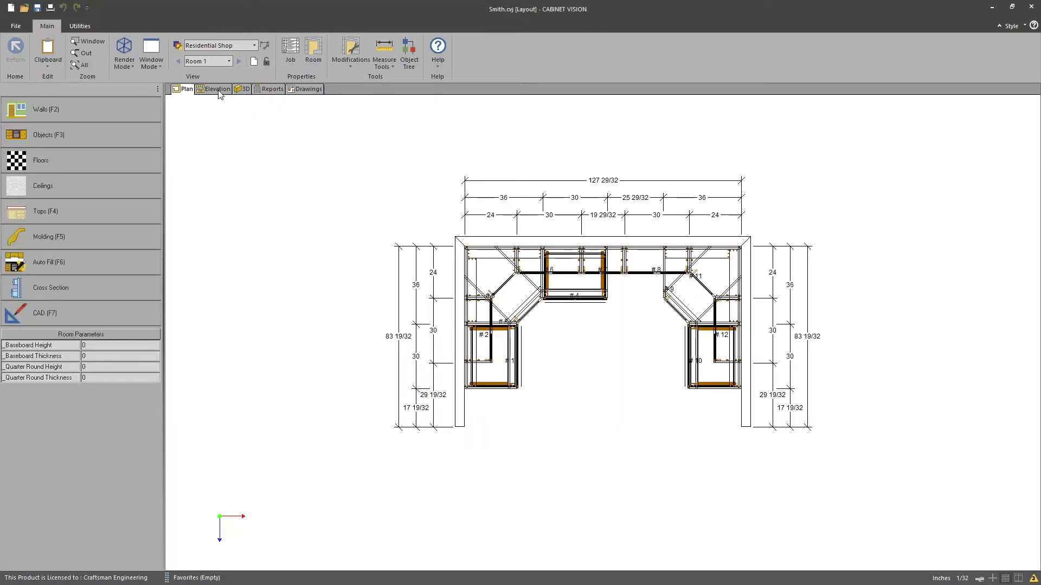
pyautogui.click(289, 55)
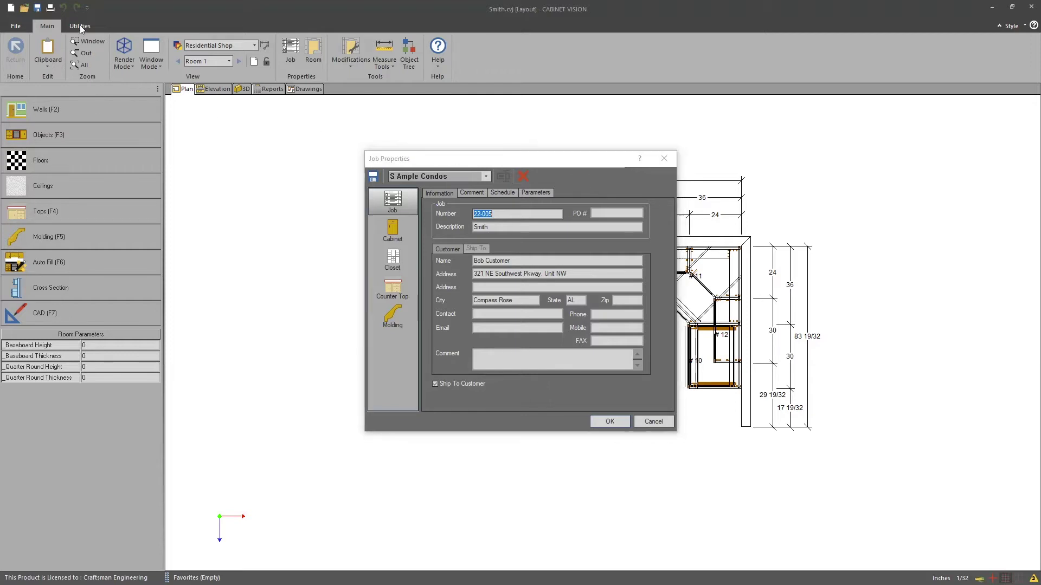
pyautogui.click(610, 422)
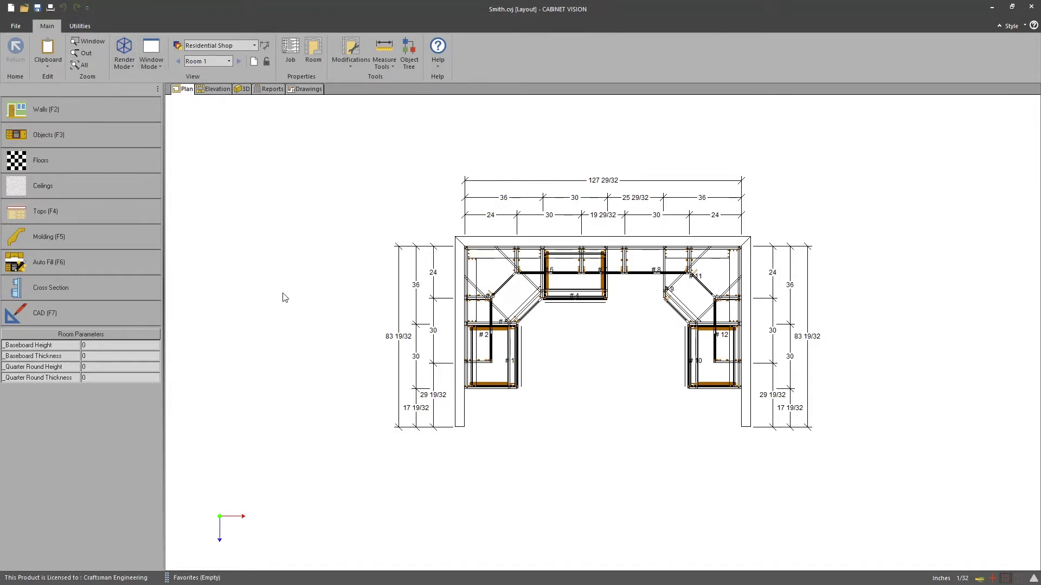
# Close the open Smith job and start a new set of batched jobs.
pyautogui.click(15, 26)
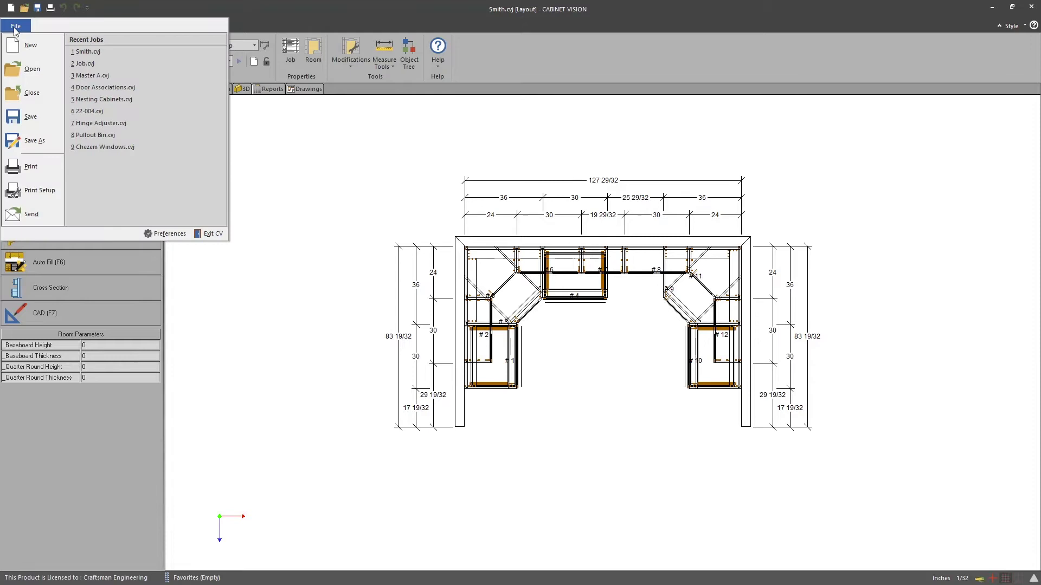
pyautogui.click(27, 99)
pyautogui.click(15, 26)
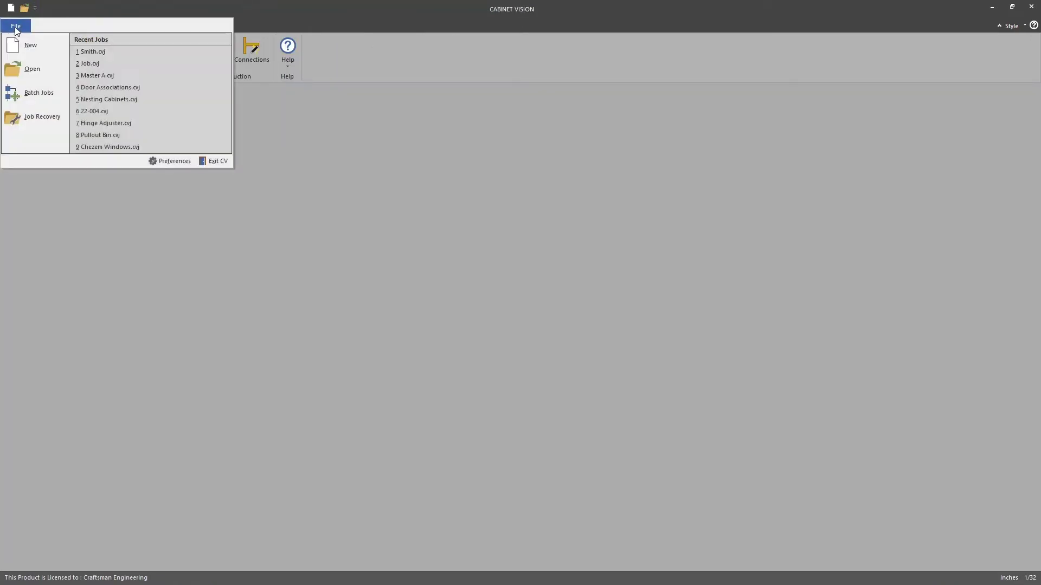
pyautogui.click(38, 96)
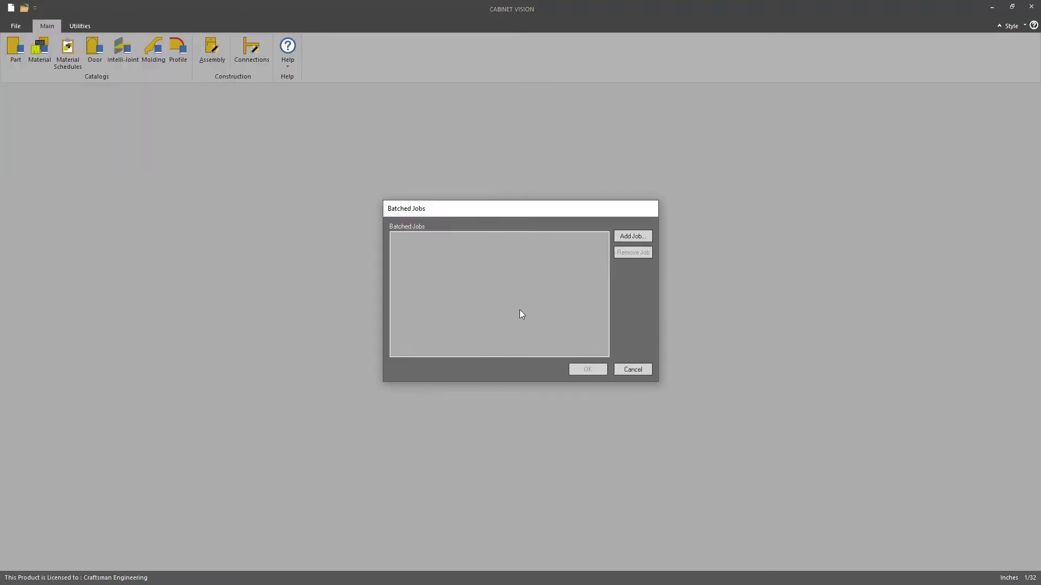
# Add Smith.cvj from the Smith Stone and Cabinets folder to the batched jobs list.
pyautogui.moveTo(443, 213); pyautogui.dragTo(264, 167)
pyautogui.click(451, 192)
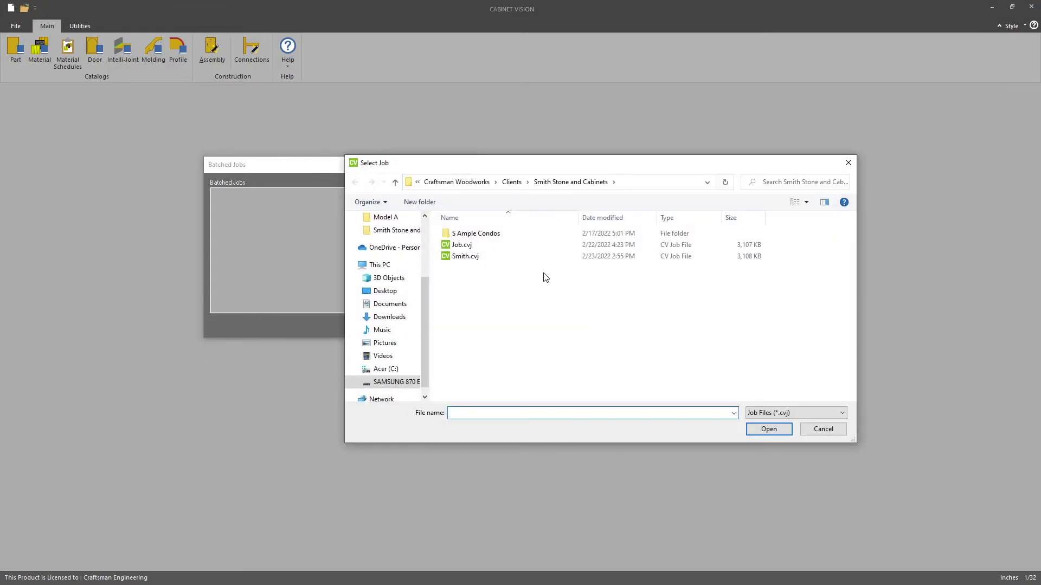
pyautogui.click(466, 258)
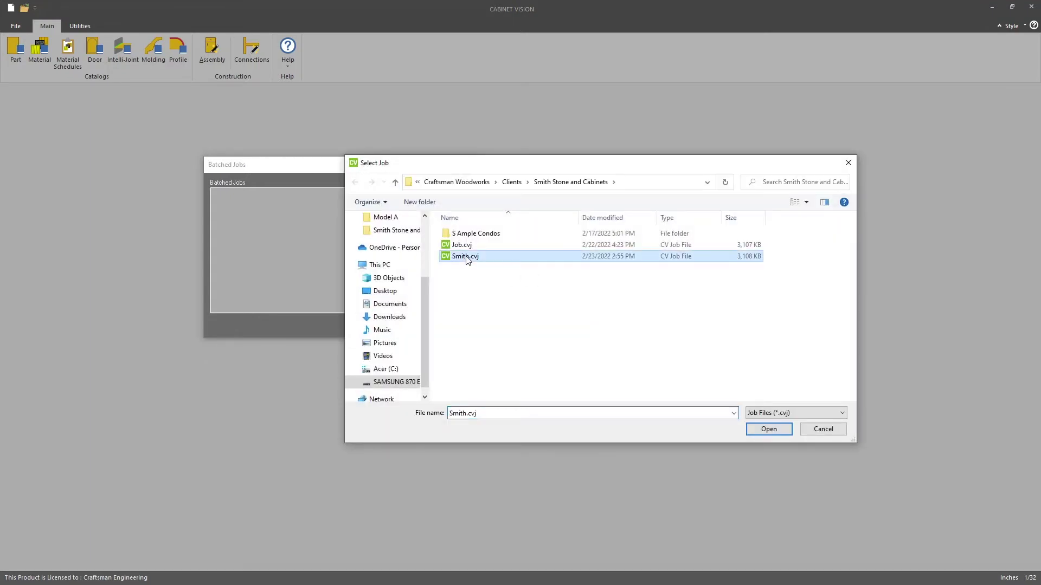
pyautogui.click(768, 429)
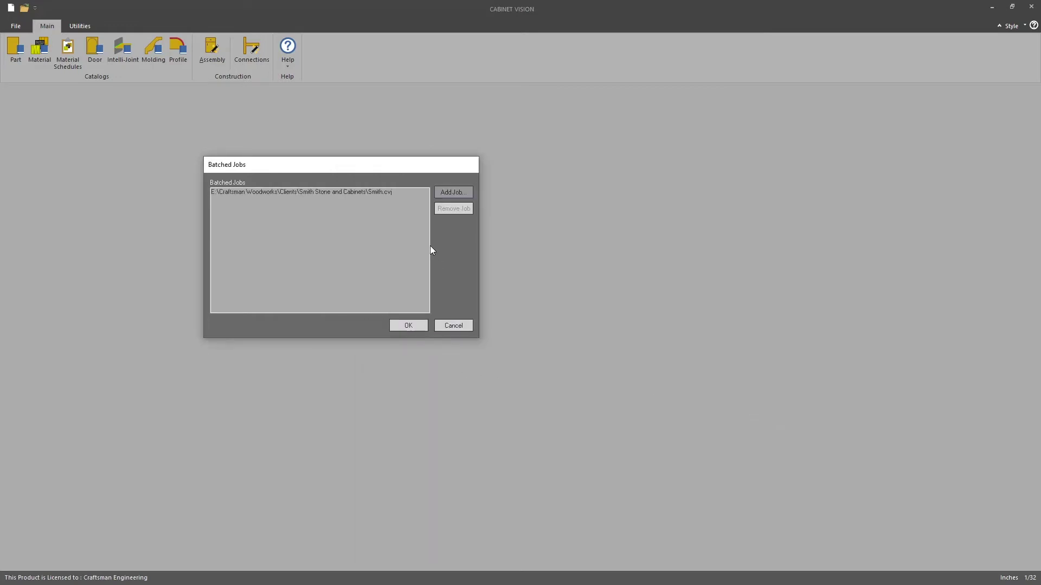
# Add the 22-001 Trumbull job file without a date suffix from McRoyal Industries' Jobs 2022 folder to the batch.
pyautogui.click(451, 193)
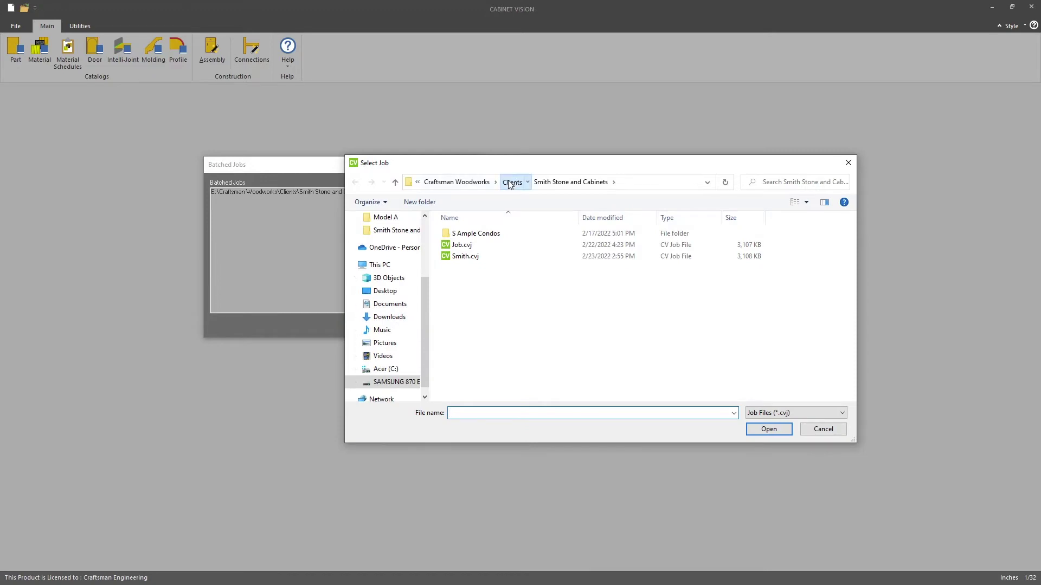
pyautogui.click(511, 182)
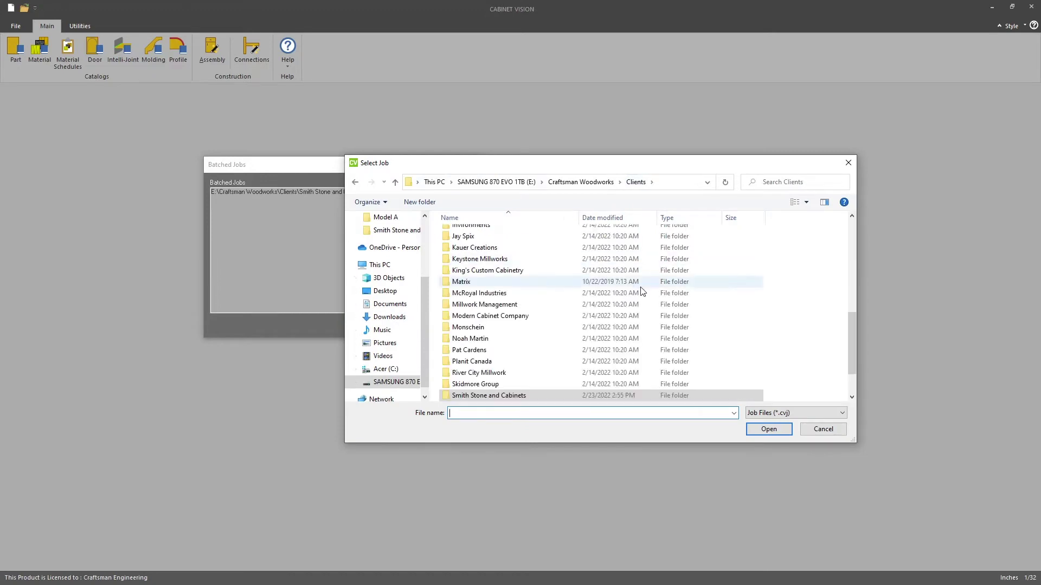
pyautogui.click(480, 293)
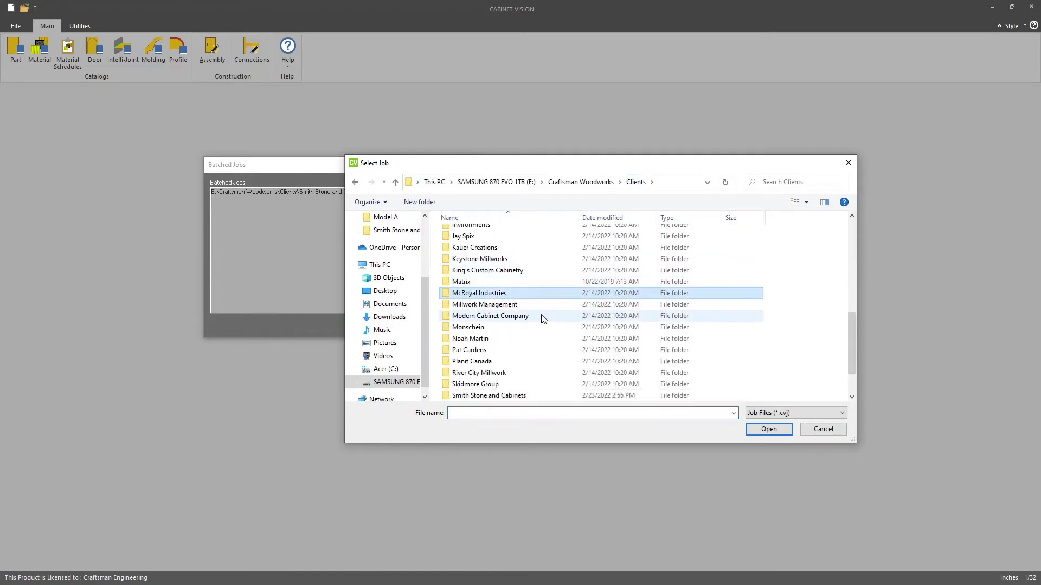
pyautogui.doubleClick(485, 293)
pyautogui.click(469, 247)
pyautogui.doubleClick(470, 247)
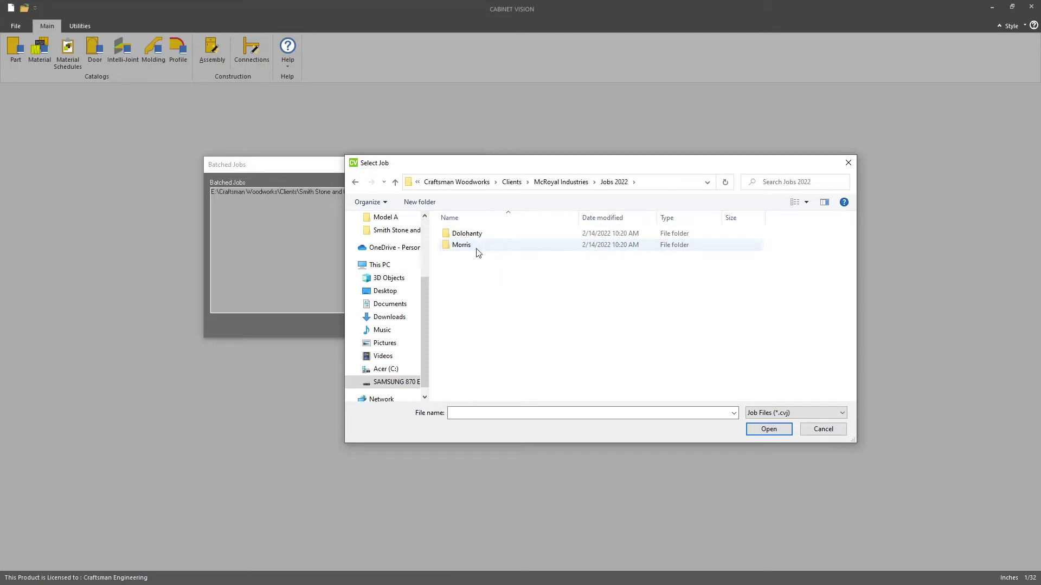
pyautogui.doubleClick(472, 234)
pyautogui.click(488, 280)
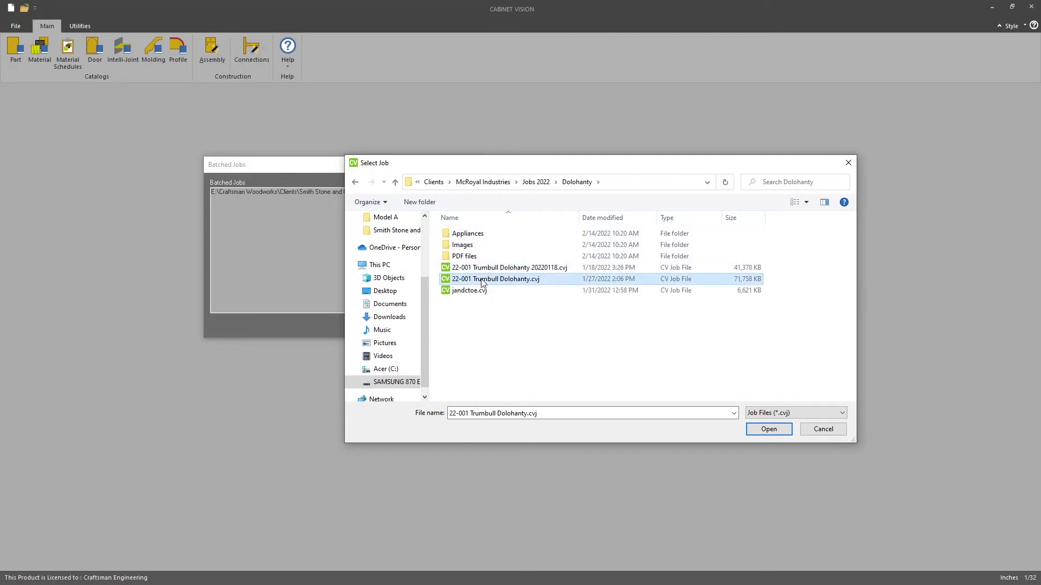
pyautogui.click(766, 430)
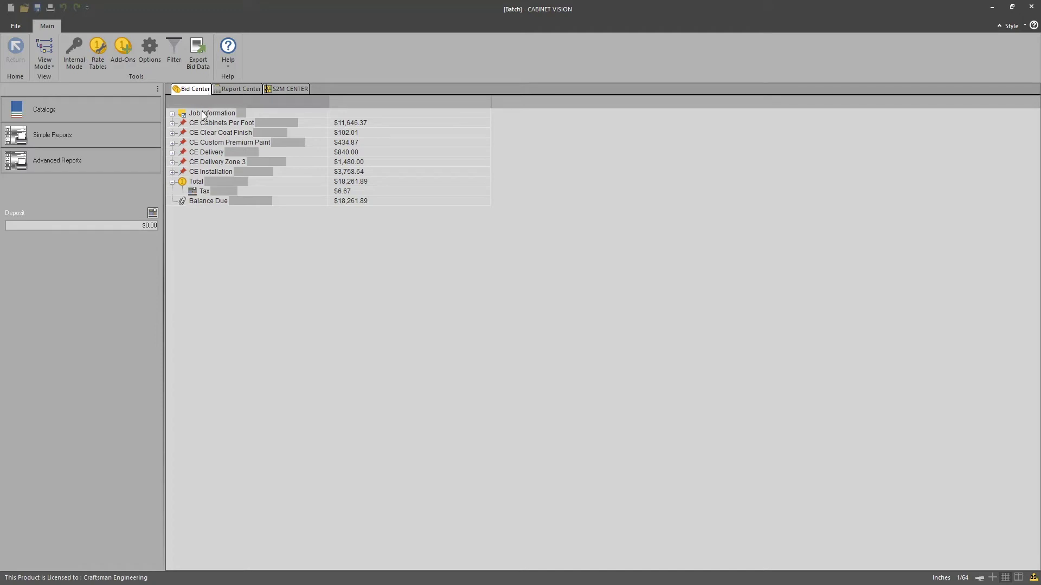
# Examine the batch bid's details for job information, cabinets per foot, clear coat finish, custom premium paint and delivery.
pyautogui.click(172, 115)
pyautogui.click(172, 220)
pyautogui.click(172, 299)
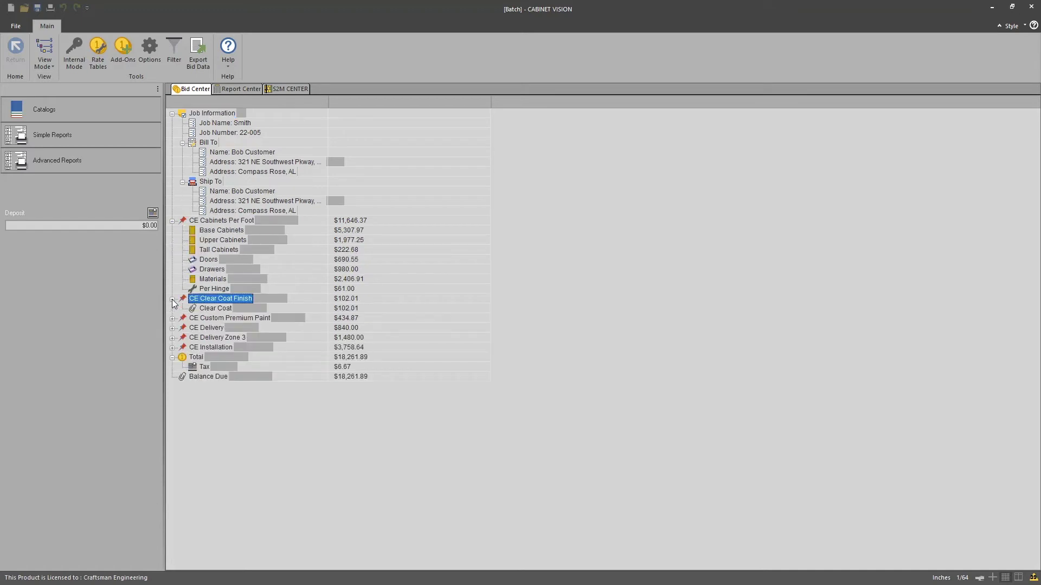
pyautogui.click(172, 318)
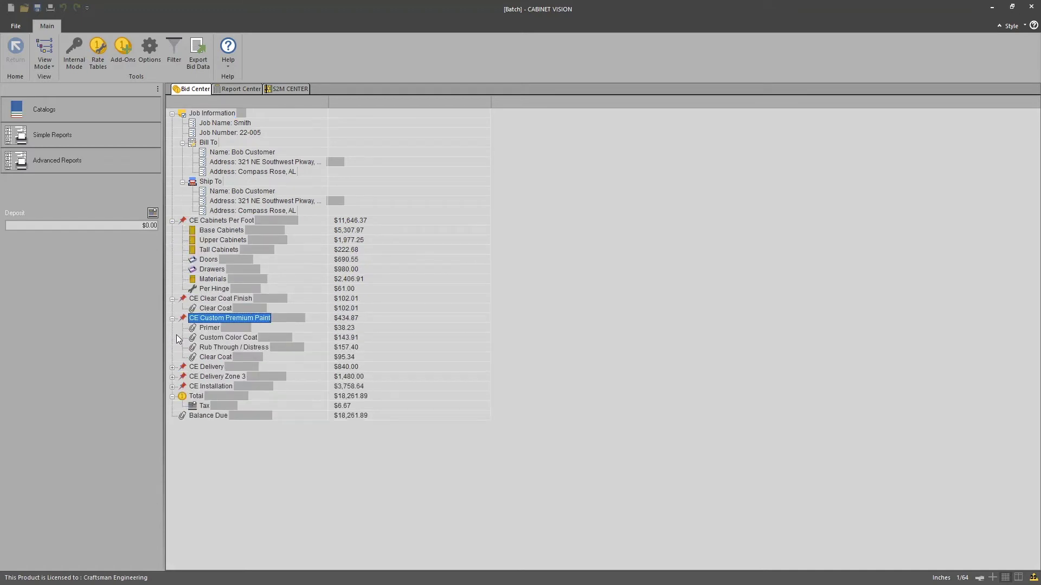
pyautogui.click(172, 367)
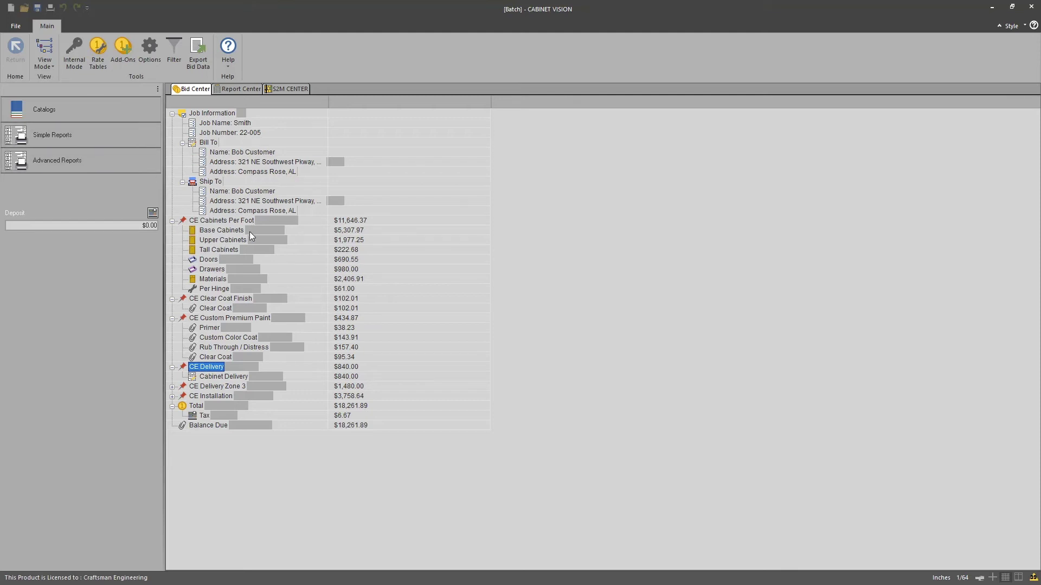
# Generate the advanced Order Form report with Customer Info billing, Ship To Info and Truck shipping, then return to the bid.
pyautogui.click(99, 164)
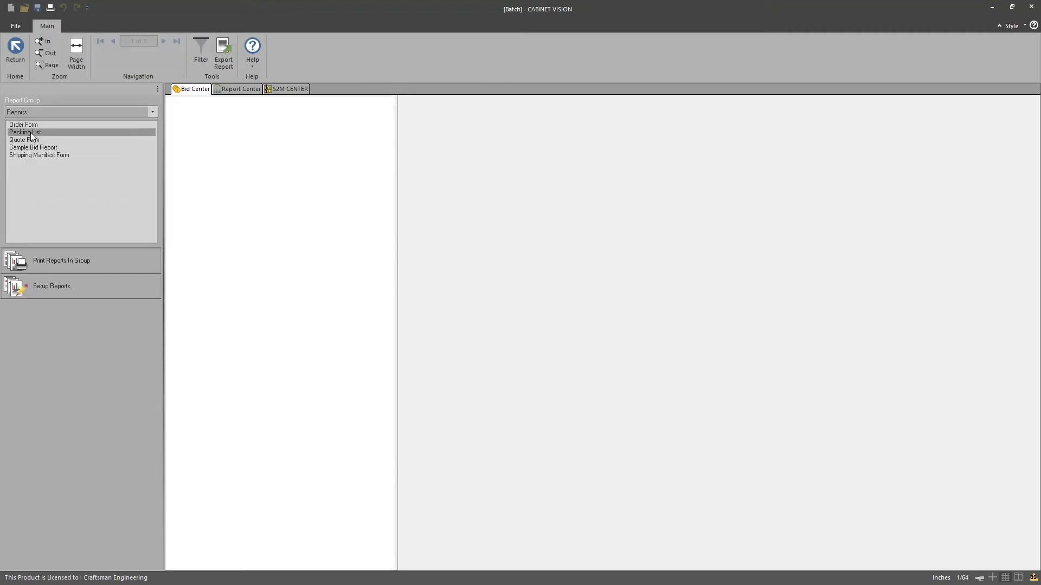
pyautogui.doubleClick(34, 125)
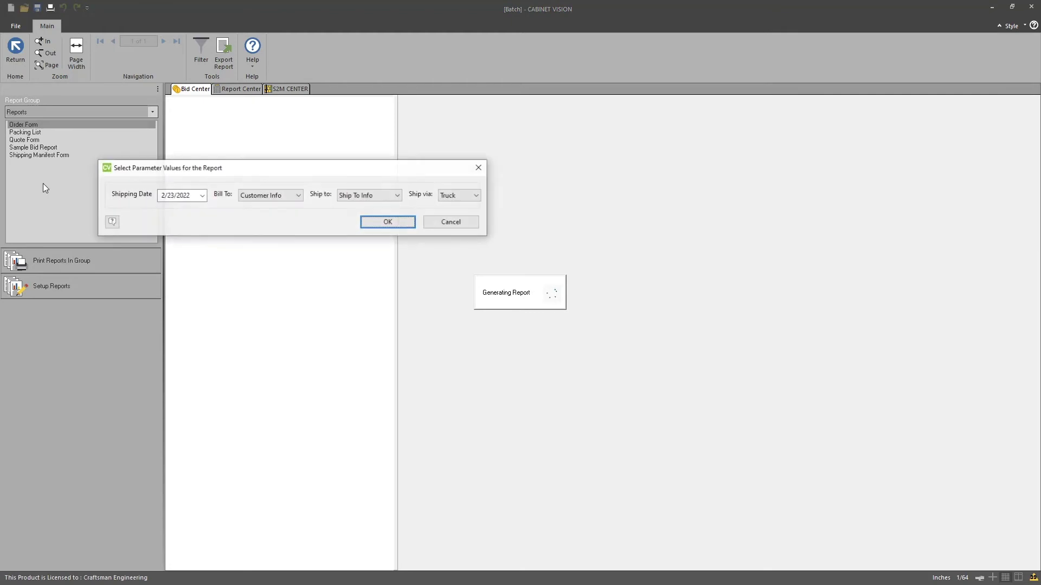
pyautogui.click(382, 221)
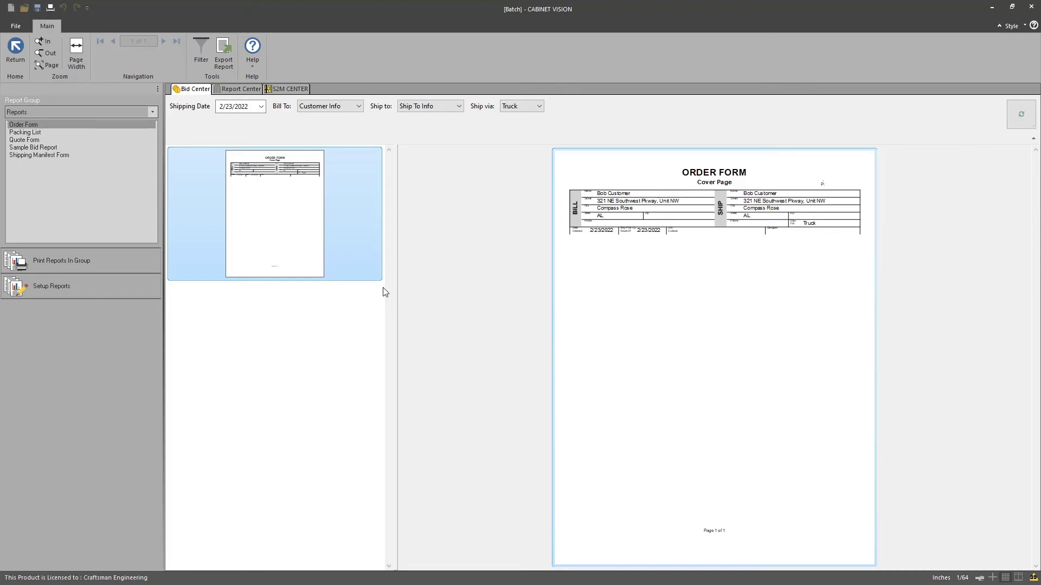
pyautogui.click(152, 112)
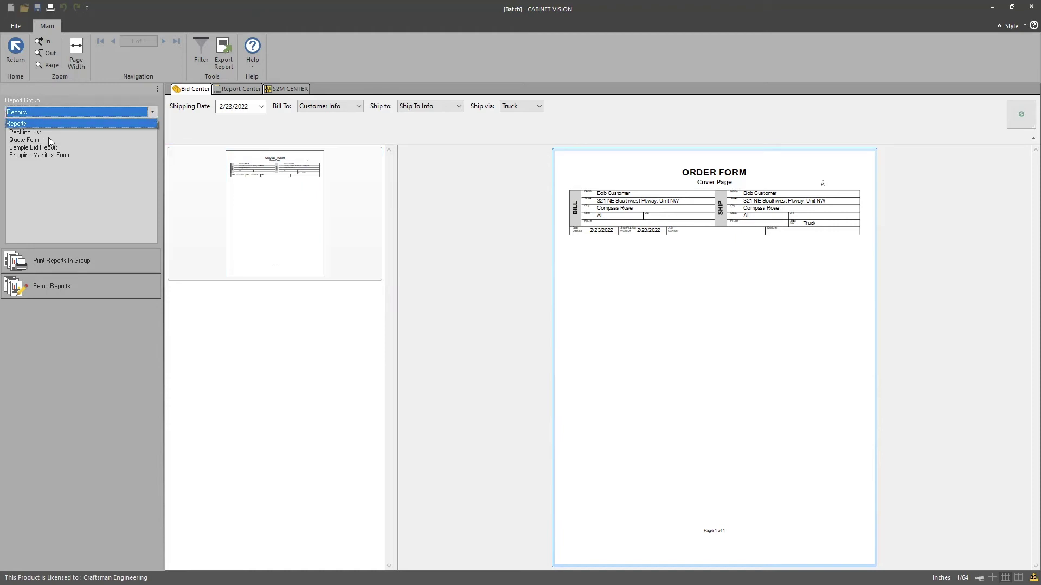
pyautogui.click(13, 54)
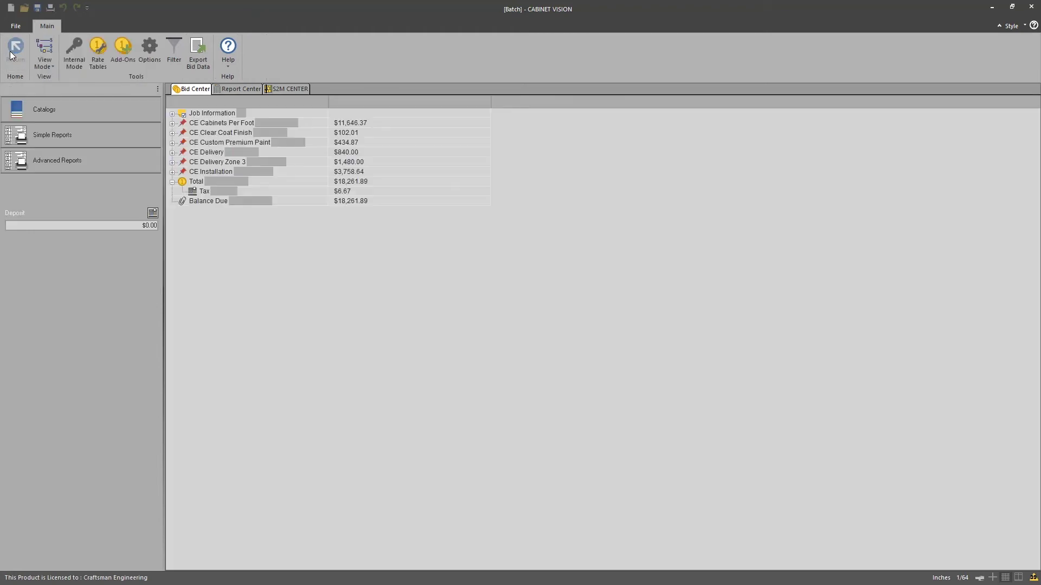
# View the simple Sample Report for the batch and highlight the base cabinets' lineal feet figure.
pyautogui.click(77, 135)
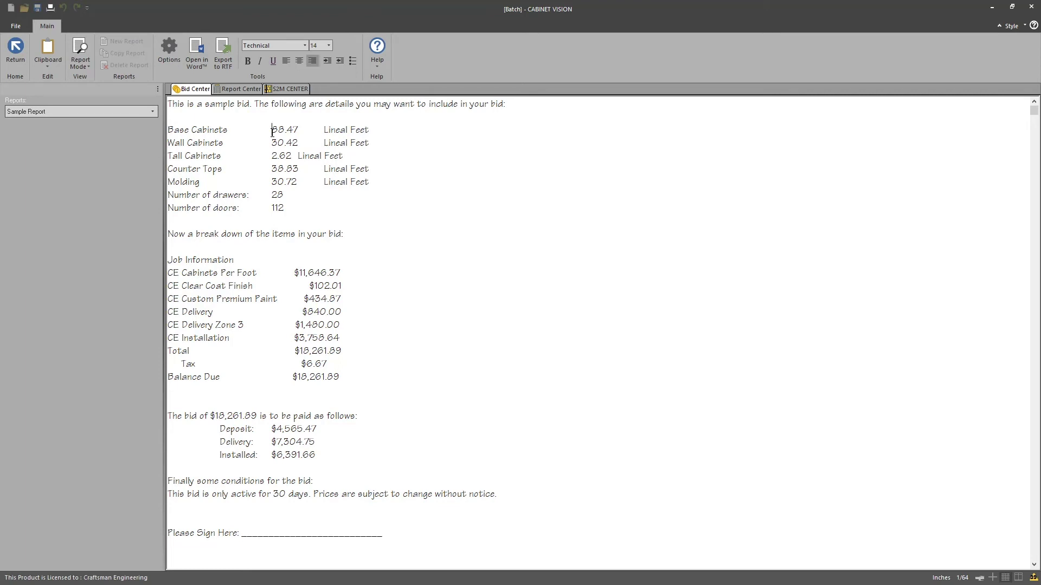
pyautogui.moveTo(271, 132); pyautogui.dragTo(303, 133)
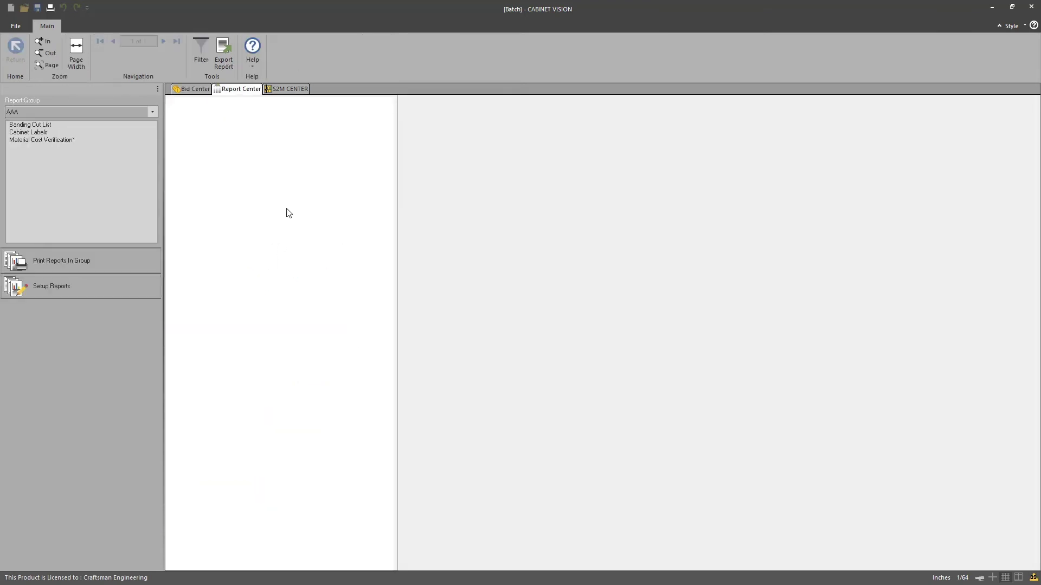
# Preview the Door List (DLP001) from the Door report group and move on to Door List w/Notes (DLN001).
pyautogui.click(153, 112)
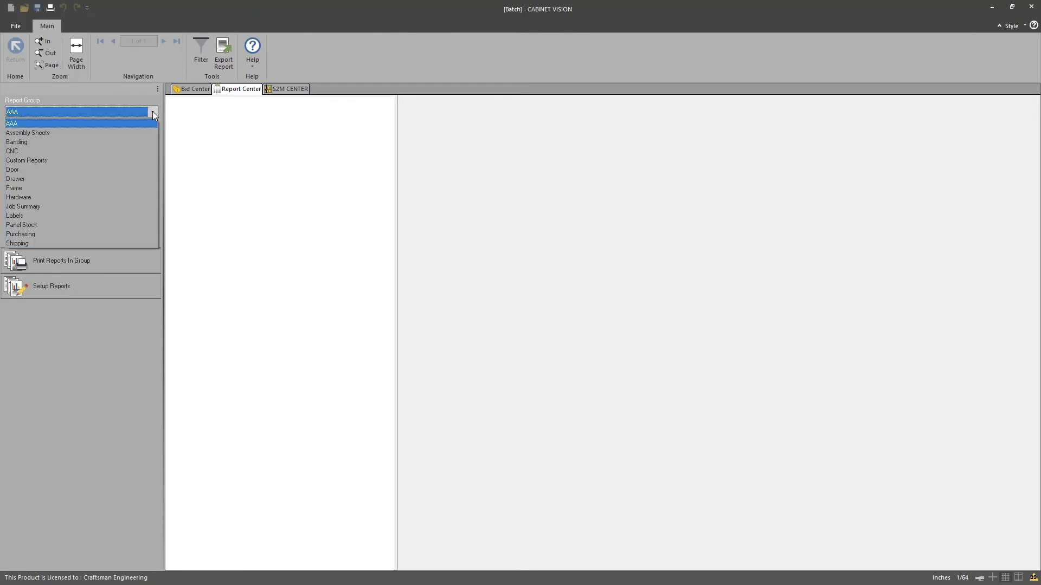
pyautogui.click(13, 170)
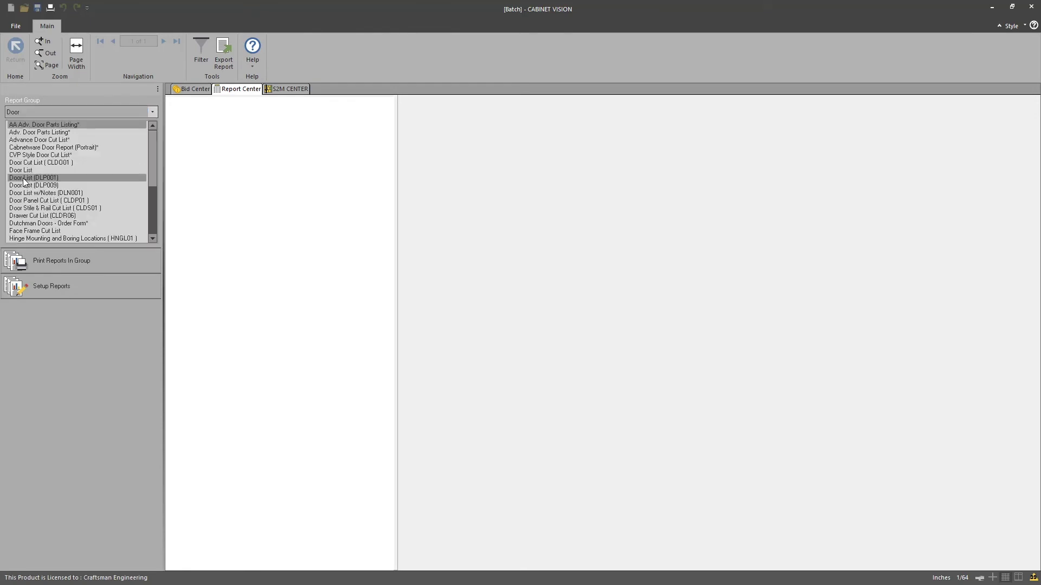
pyautogui.click(24, 178)
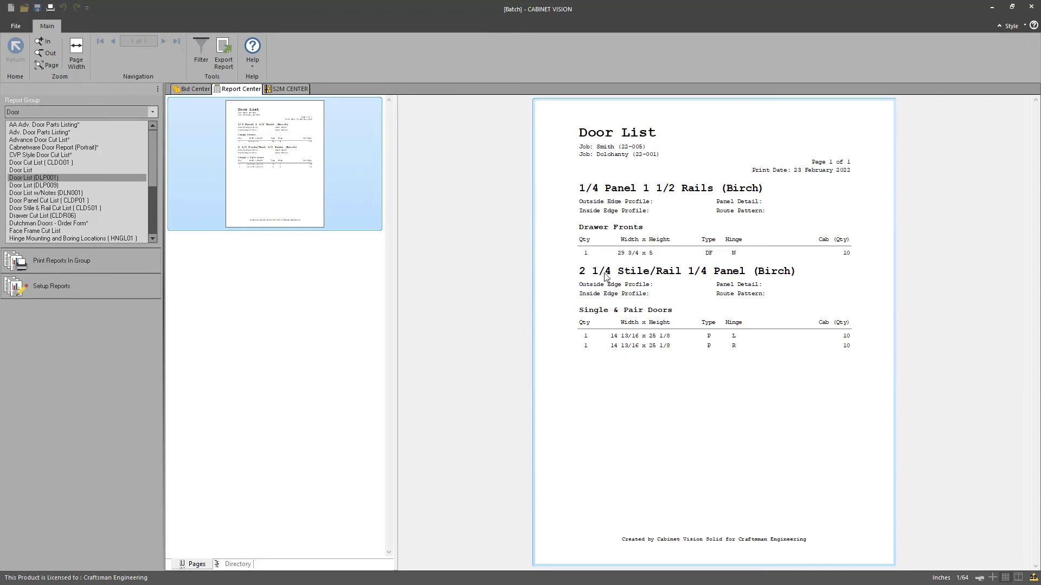
pyautogui.press('Down')
pyautogui.press('Down')
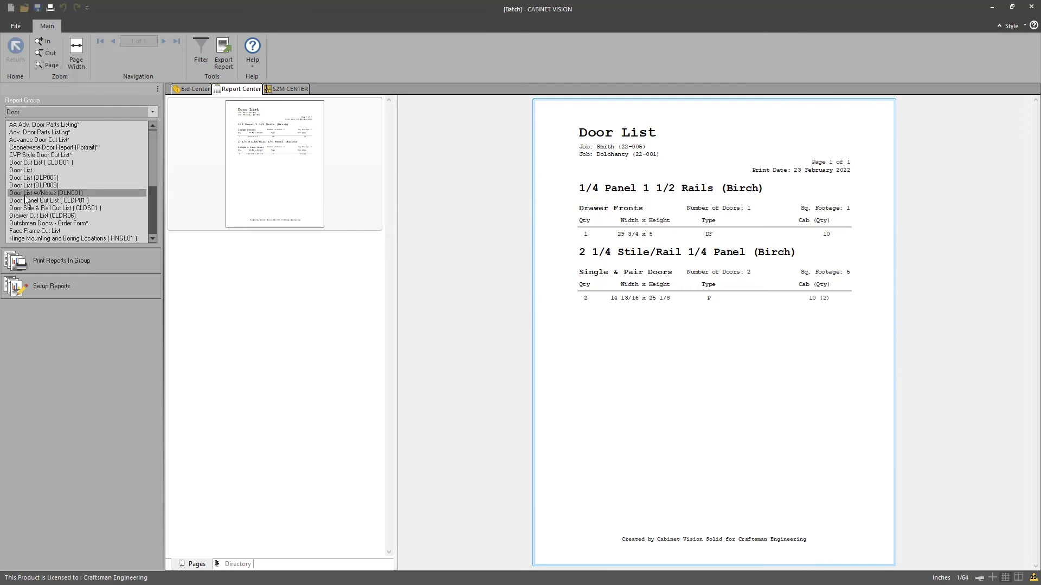
# Apply the item filter to the door list with the Smith job's items included, and go back to the Bid Center.
pyautogui.click(203, 51)
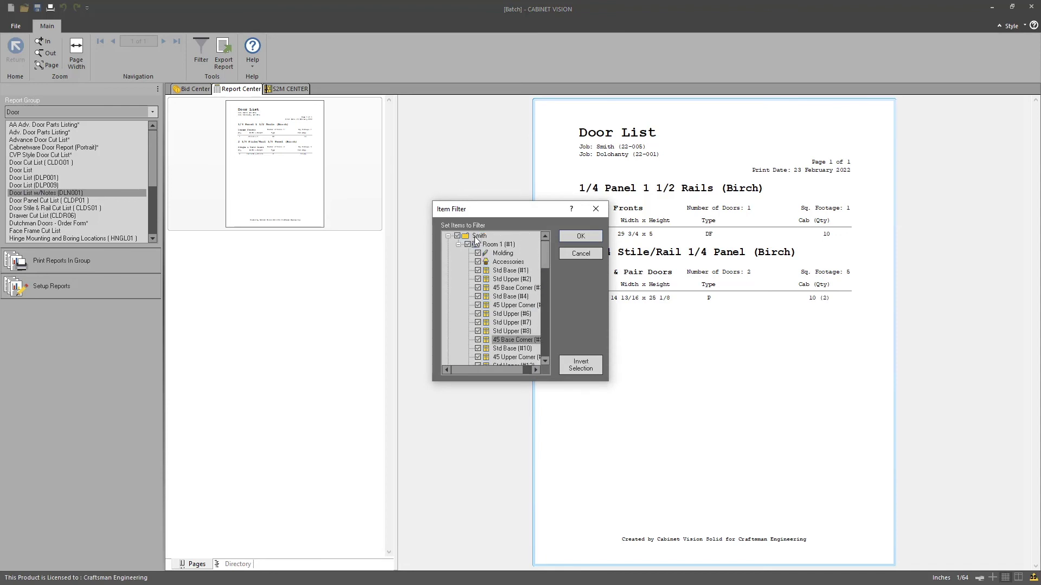
pyautogui.moveTo(545, 247)
pyautogui.mouseDown()
pyautogui.moveTo(540, 322)
pyautogui.moveTo(538, 249)
pyautogui.mouseUp()
pyautogui.moveTo(535, 214); pyautogui.dragTo(339, 219)
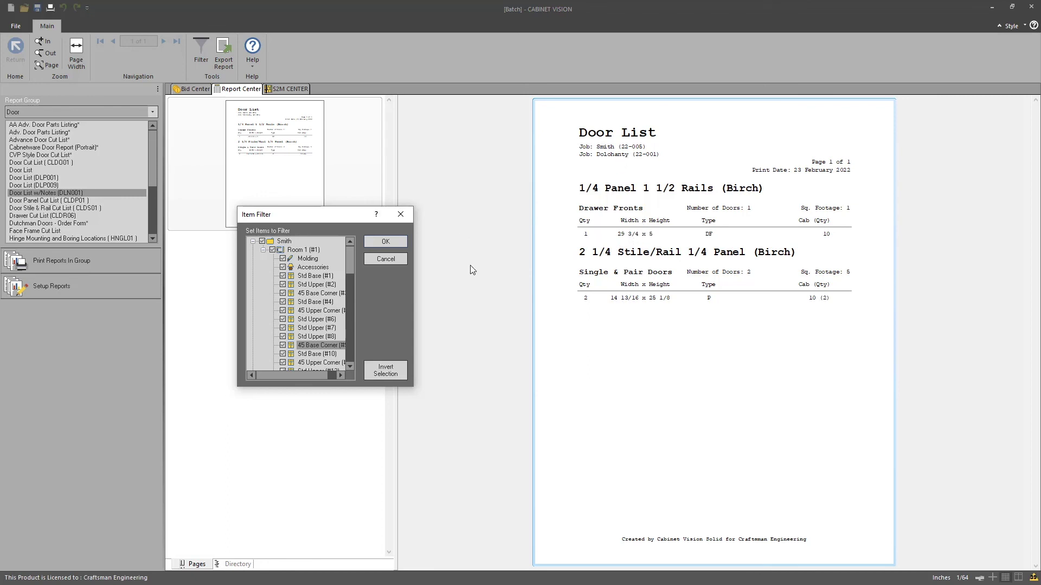
pyautogui.click(391, 242)
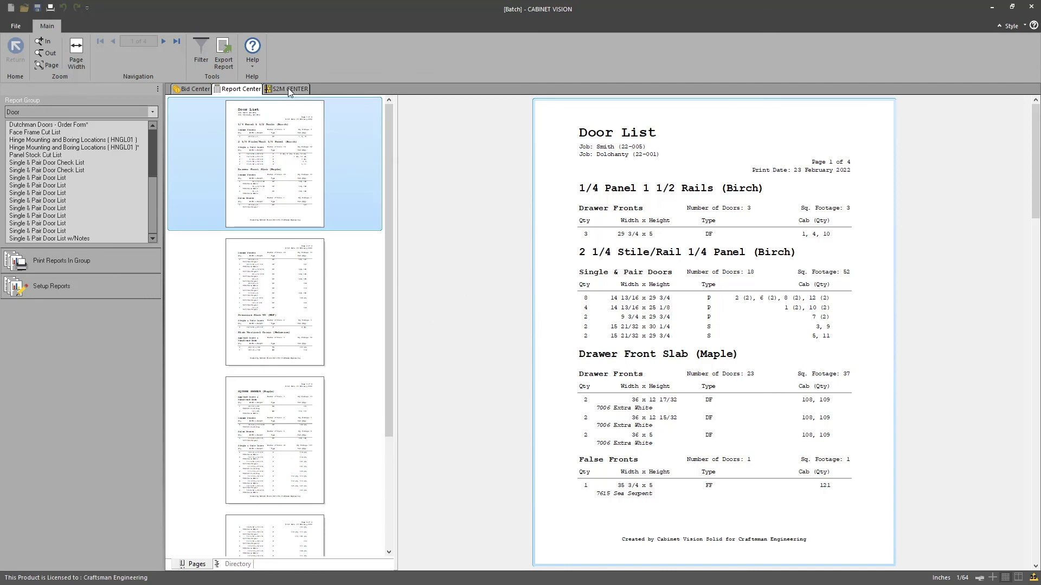
pyautogui.click(197, 88)
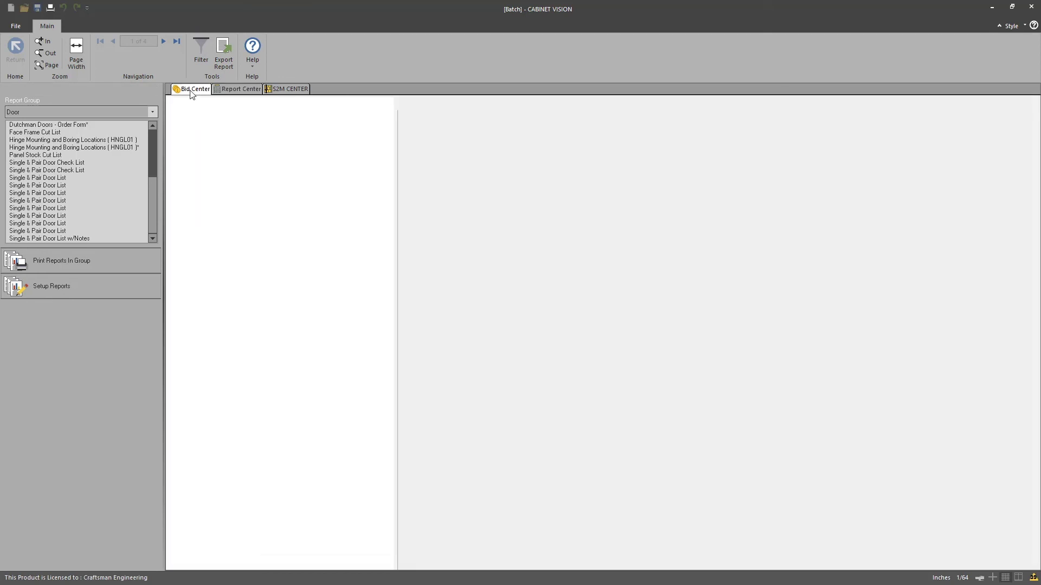